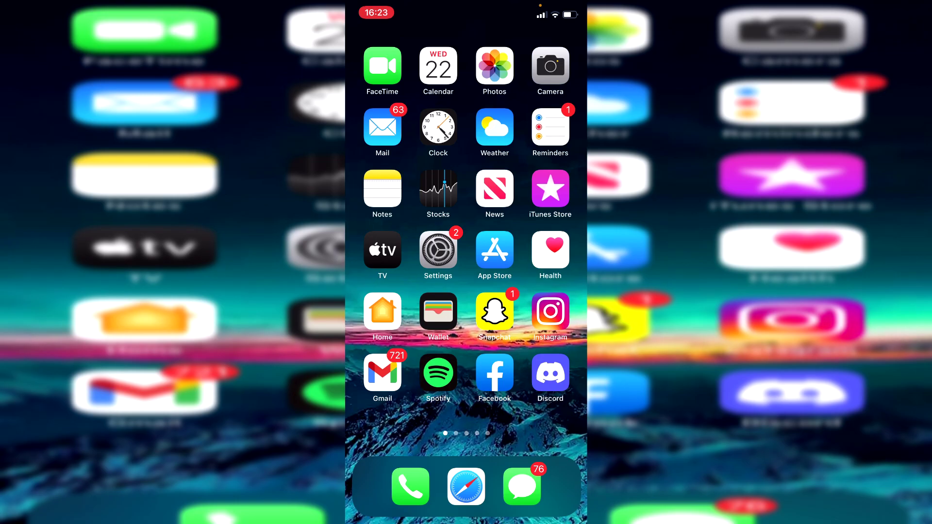
Launch Facebook and post the status 'Hey! Tutorial' with the default Friends audience
{"action": "left_click", "coordinate": [495, 373]}
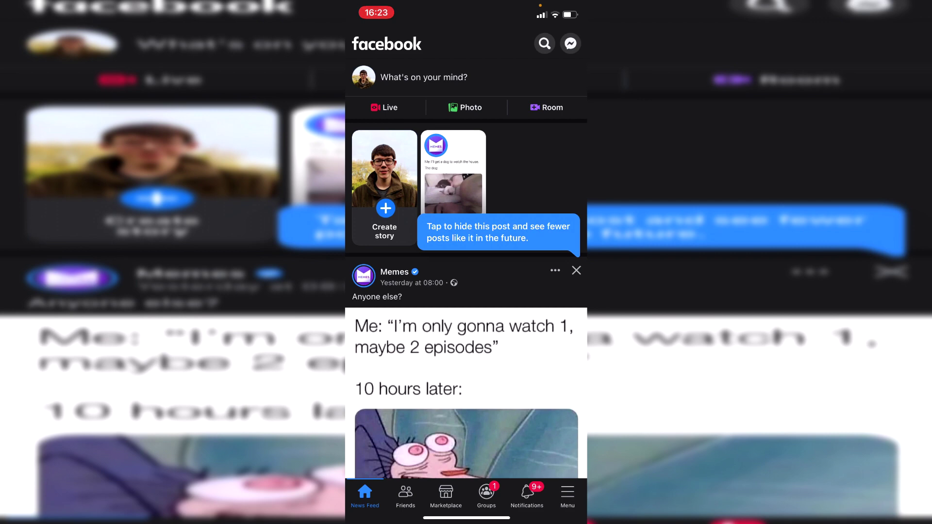
{"action": "left_click", "coordinate": [423, 76]}
{"action": "left_click", "coordinate": [405, 94]}
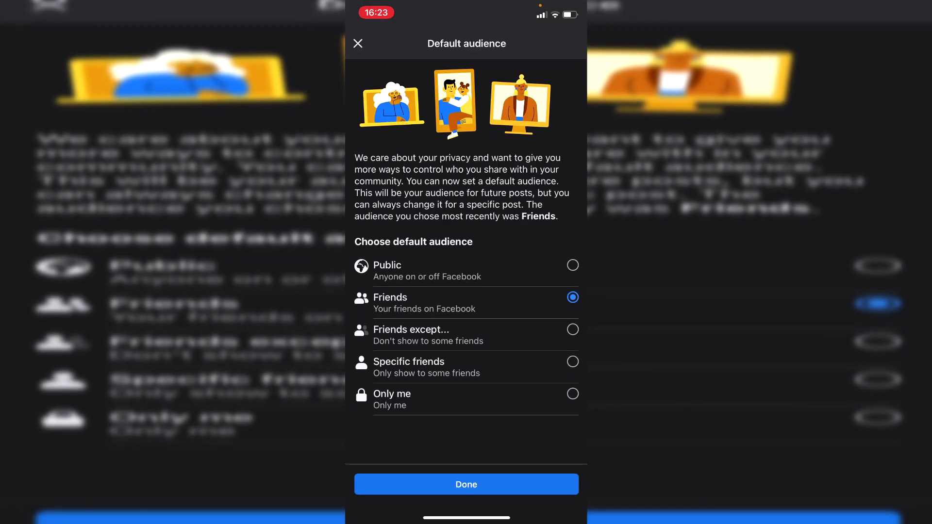
{"action": "left_click", "coordinate": [466, 485]}
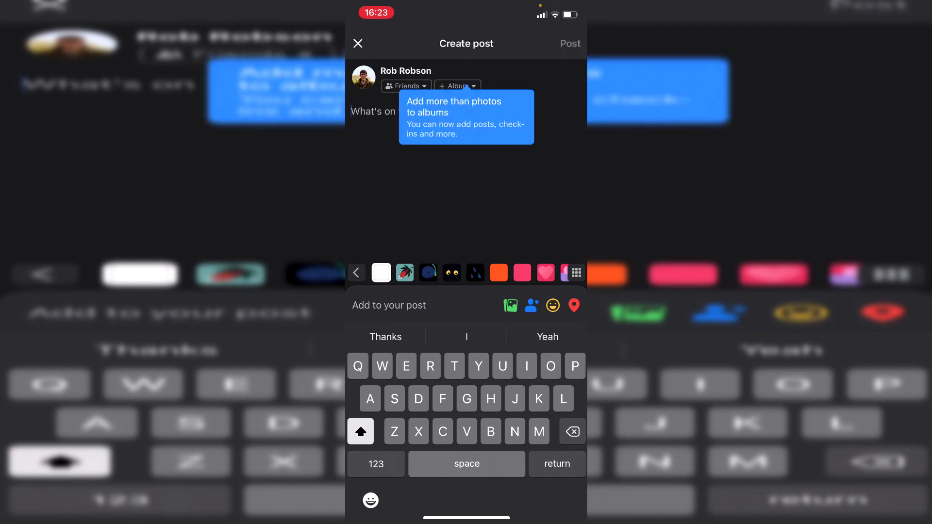
{"action": "type", "text": "Hey! Tut"}
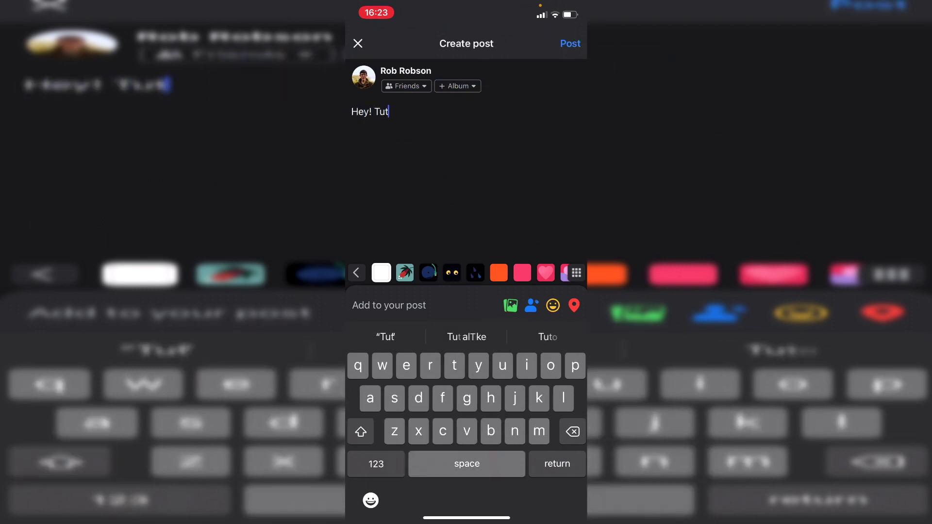
{"action": "type", "text": "orial"}
{"action": "left_click", "coordinate": [570, 43]}
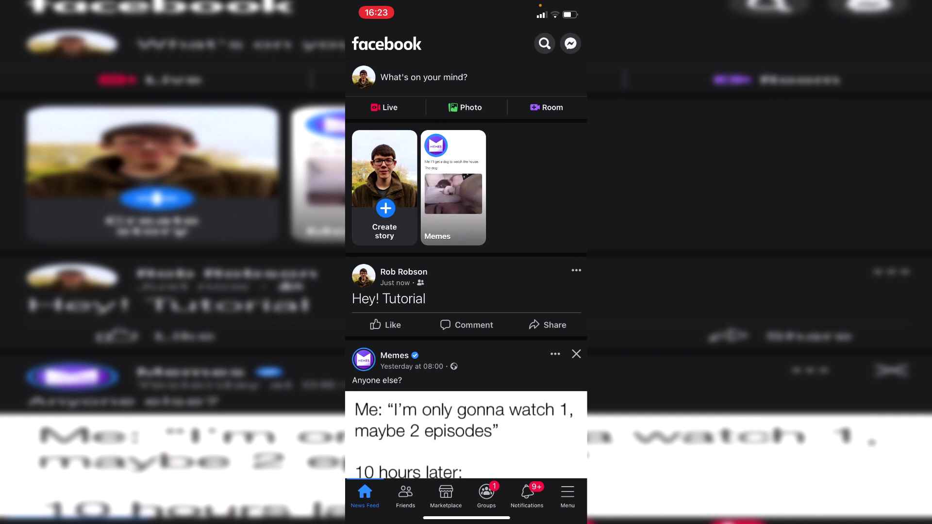
Go to your own profile from the Menu tab and open the 'Hey! Tutorial' post's options
{"action": "left_click", "coordinate": [567, 495]}
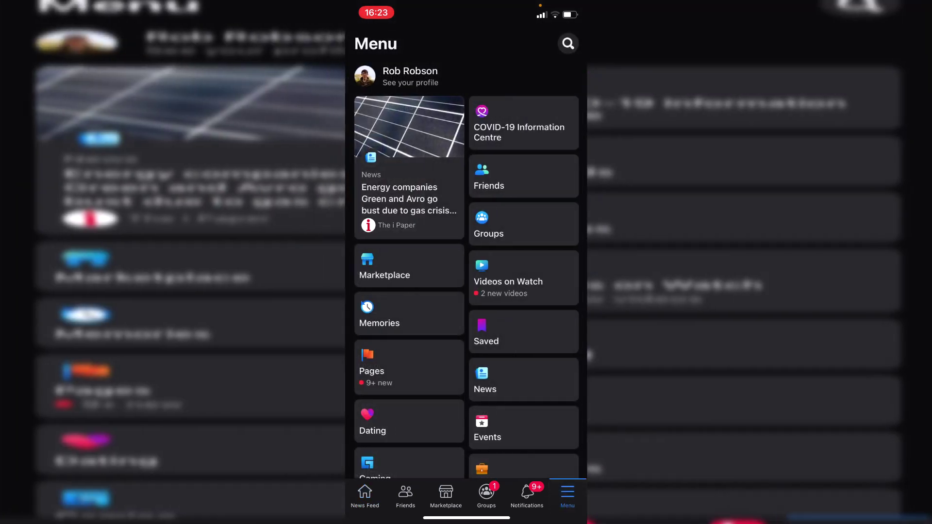
{"action": "left_click", "coordinate": [410, 75]}
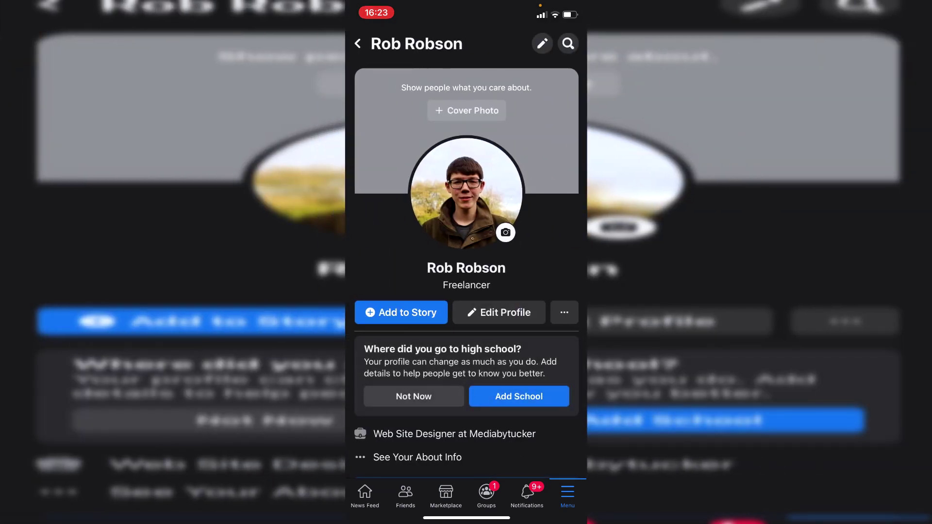
{"action": "scroll", "coordinate": [466, 263], "scroll_direction": "down", "scroll_amount": 5}
{"action": "scroll", "coordinate": [466, 291], "scroll_direction": "down", "scroll_amount": 1}
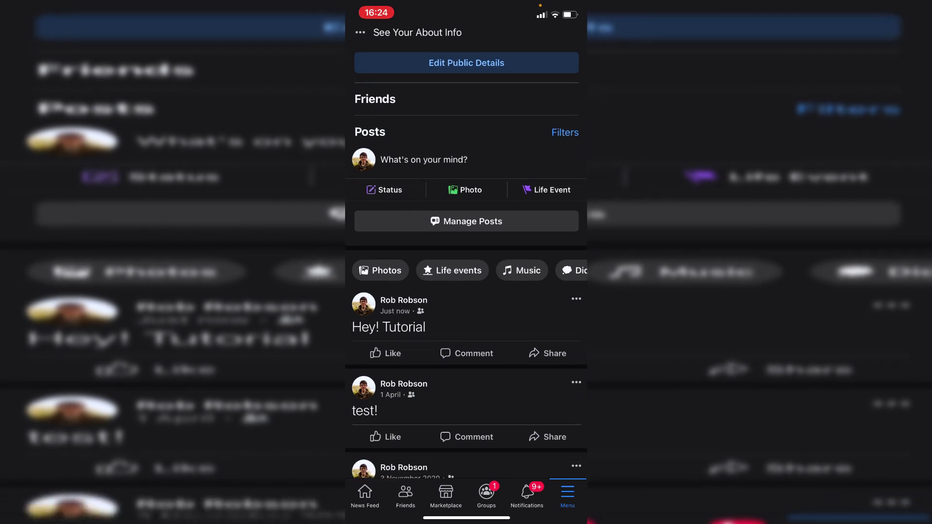
{"action": "scroll", "coordinate": [466, 291], "scroll_direction": "down", "scroll_amount": 2}
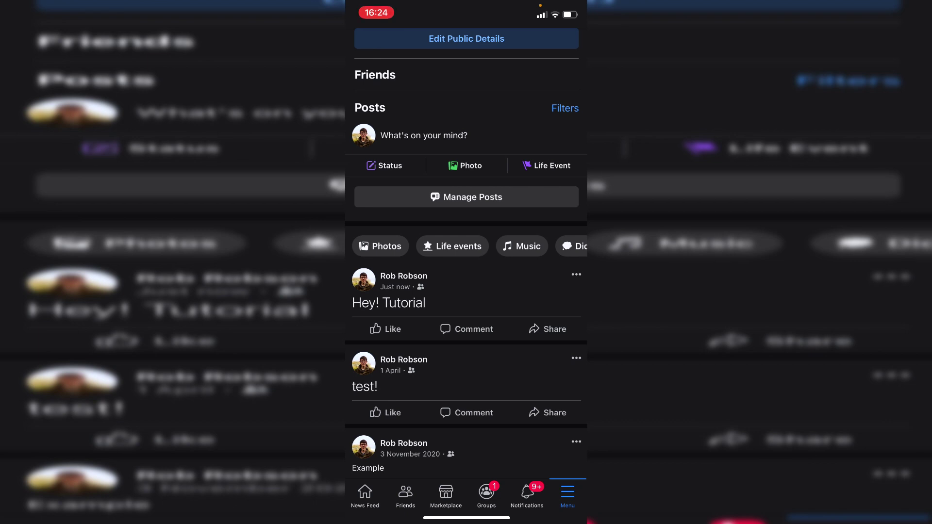
{"action": "left_click", "coordinate": [576, 274]}
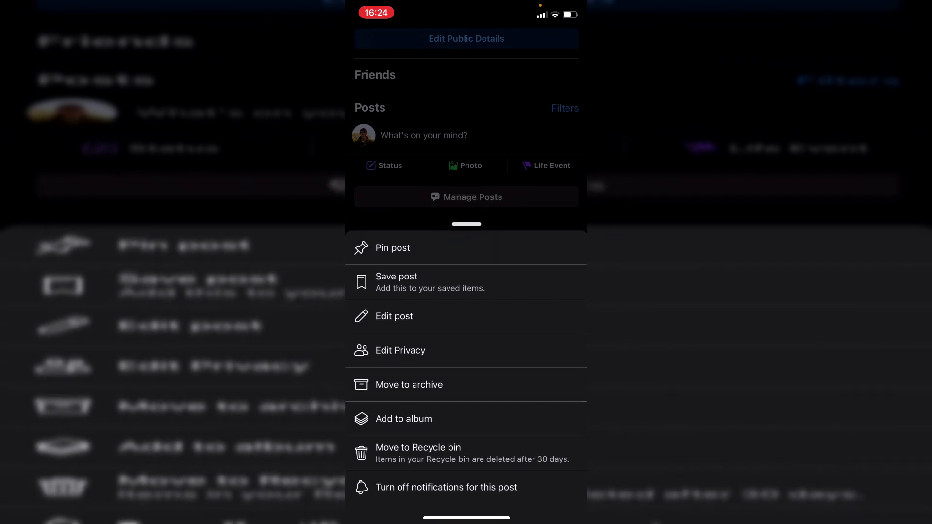
Change the 'Hey! Tutorial' post's privacy from Friends to Public
{"action": "left_click", "coordinate": [399, 350]}
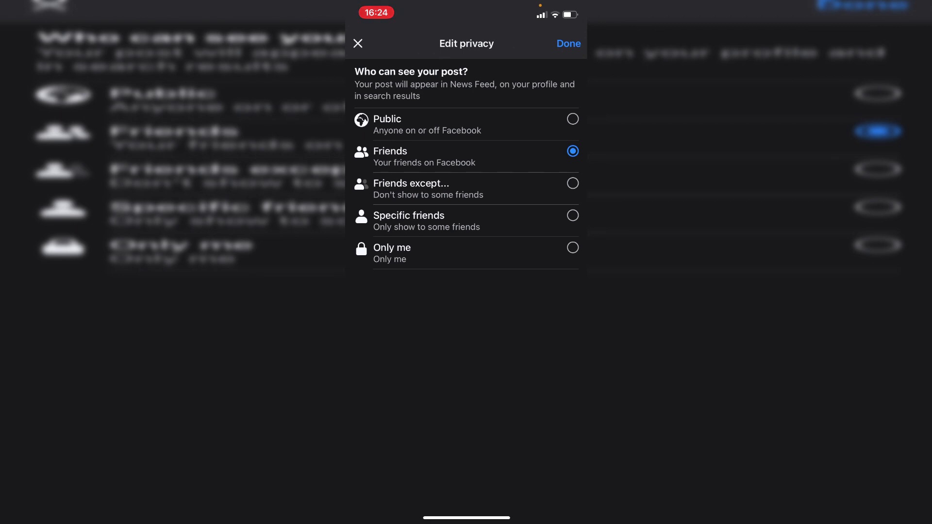
{"action": "left_click", "coordinate": [572, 119]}
{"action": "left_click", "coordinate": [568, 42]}
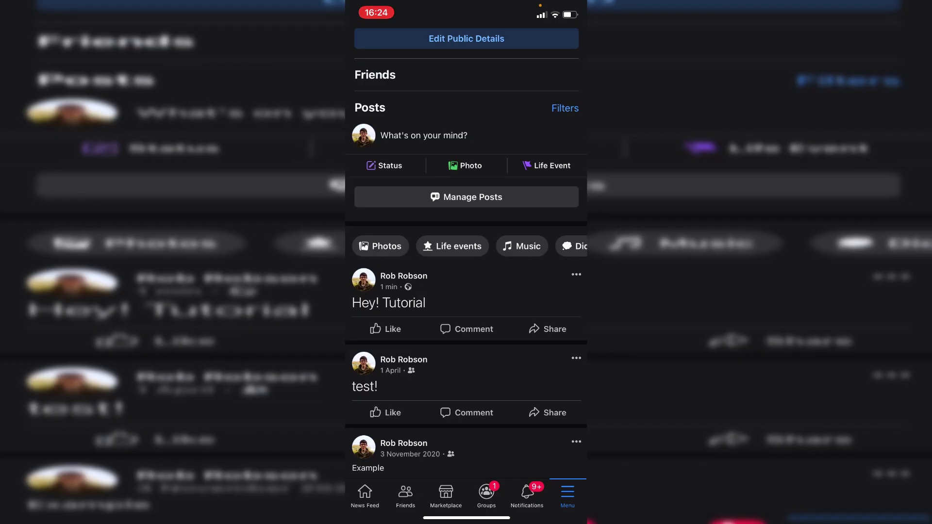
{"action": "scroll", "coordinate": [466, 262], "scroll_direction": "up", "scroll_amount": 5}
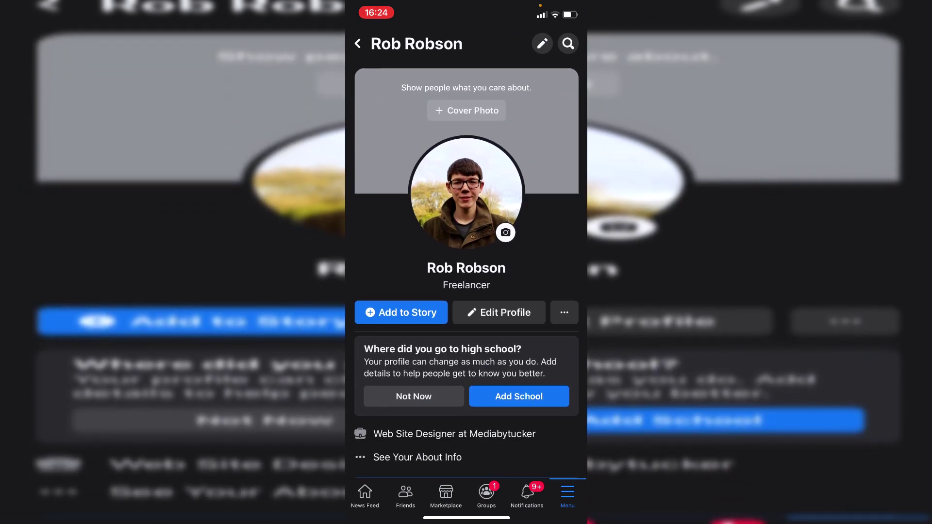
{"action": "scroll", "coordinate": [466, 292], "scroll_direction": "down", "scroll_amount": 5}
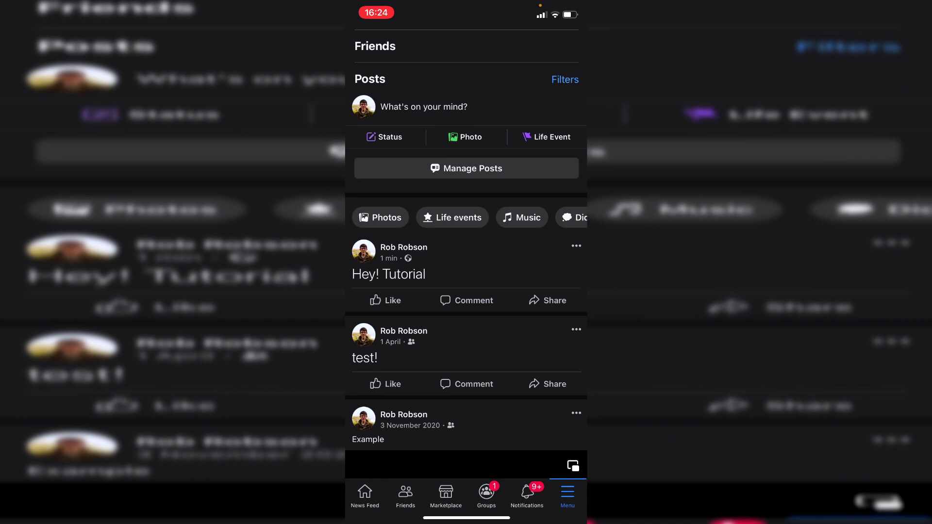
Set 'Who can comment' on the 'Hey! Tutorial' post to Profiles and Pages you mention
{"action": "left_click", "coordinate": [576, 246]}
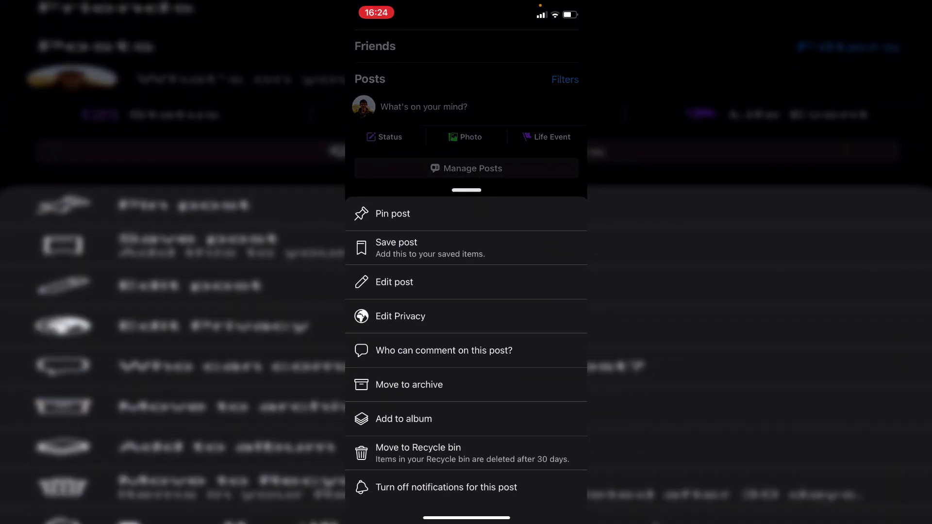
{"action": "left_click", "coordinate": [443, 350]}
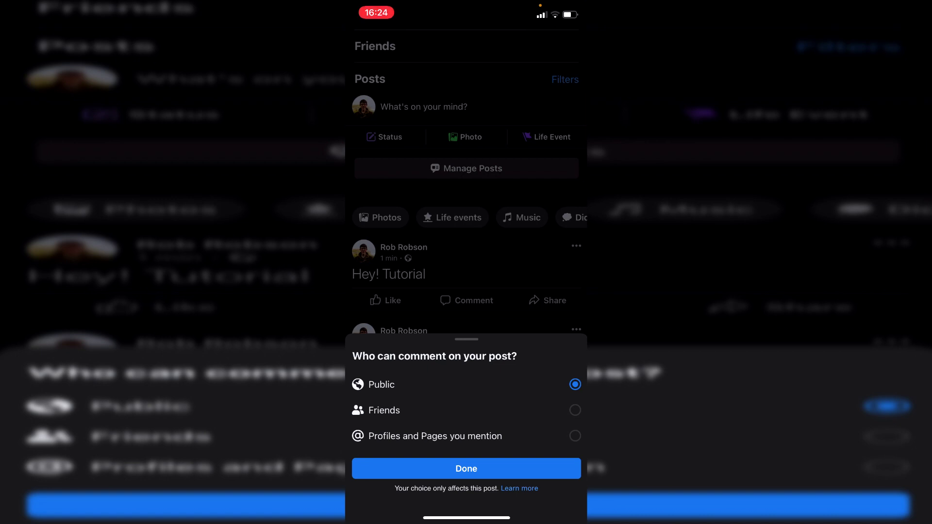
{"action": "left_click", "coordinate": [434, 436]}
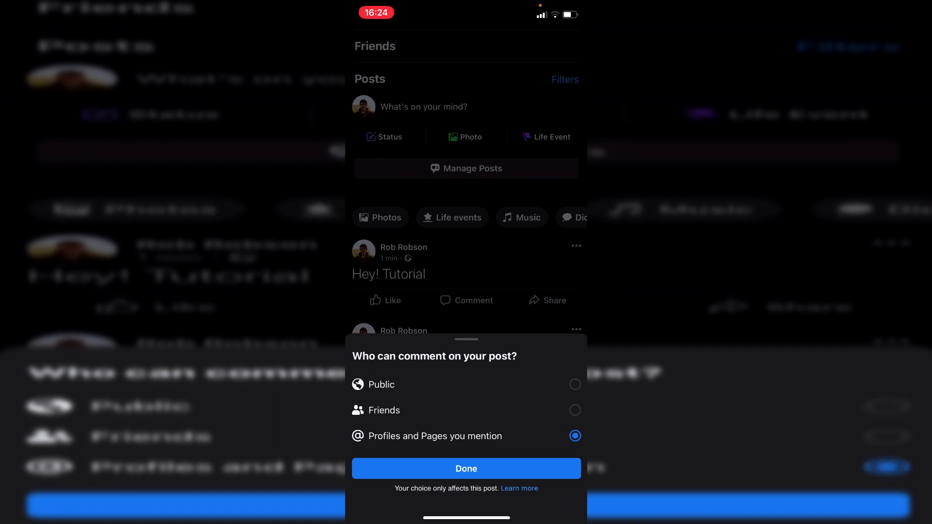
{"action": "left_click", "coordinate": [466, 469]}
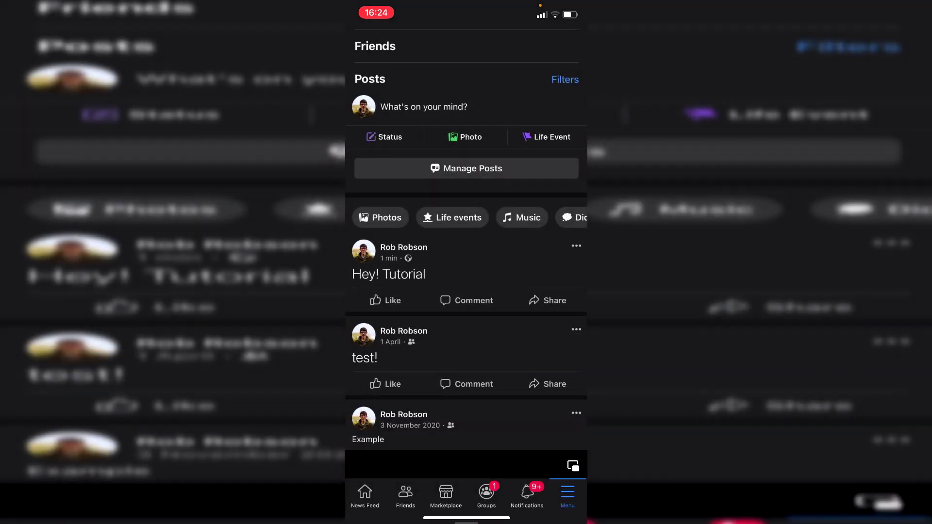
{"action": "scroll", "coordinate": [466, 262], "scroll_direction": "up", "scroll_amount": 1}
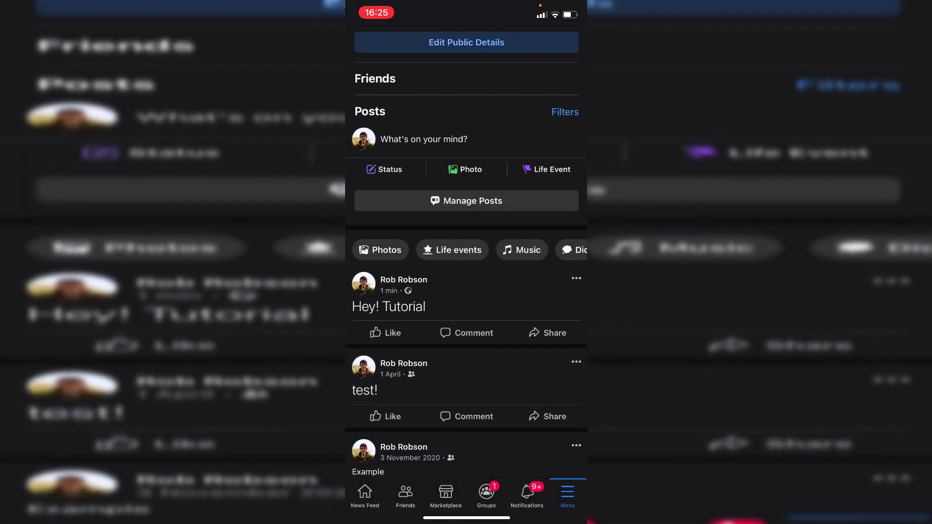